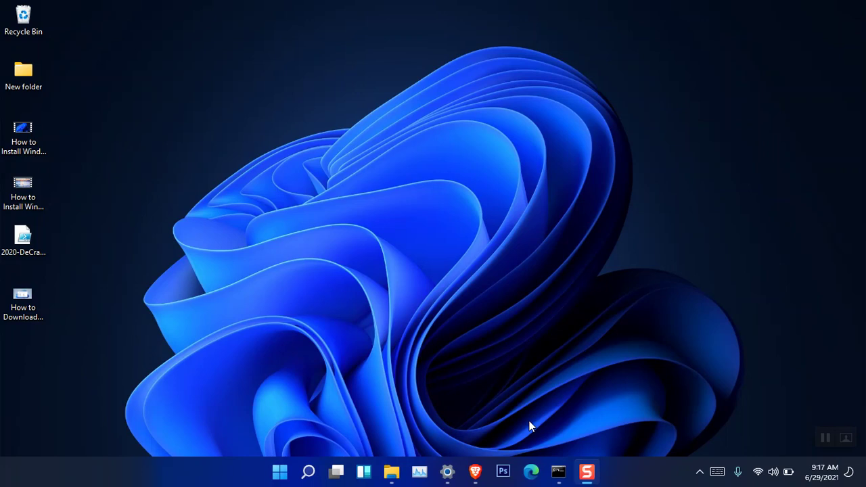
Check the Windows Insider Program page in Settings (Dev channel, build 22000.51), then minimise Settings.
click(447, 472)
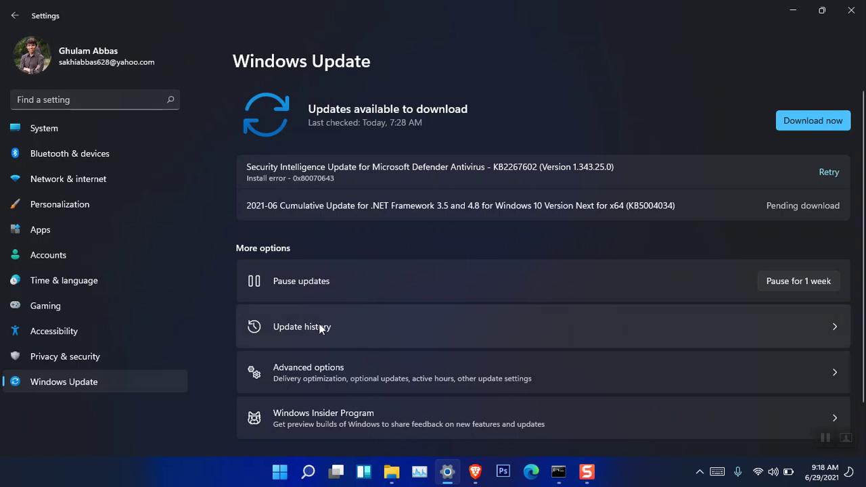
click(349, 414)
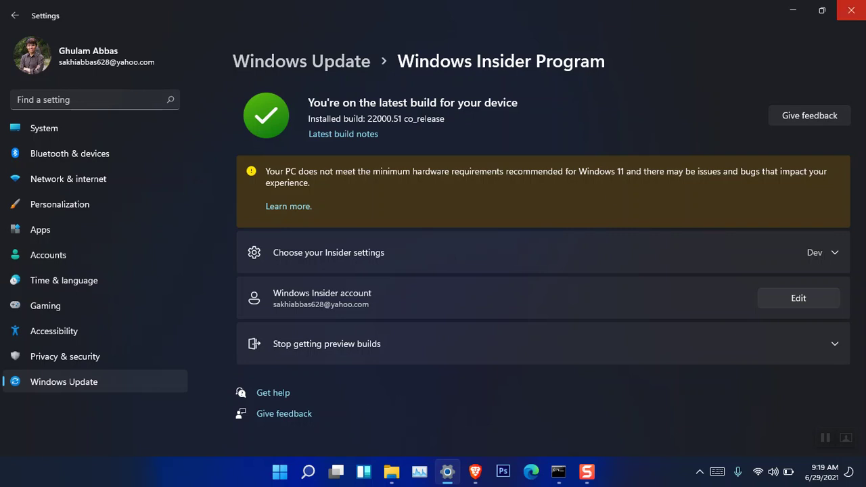
click(793, 10)
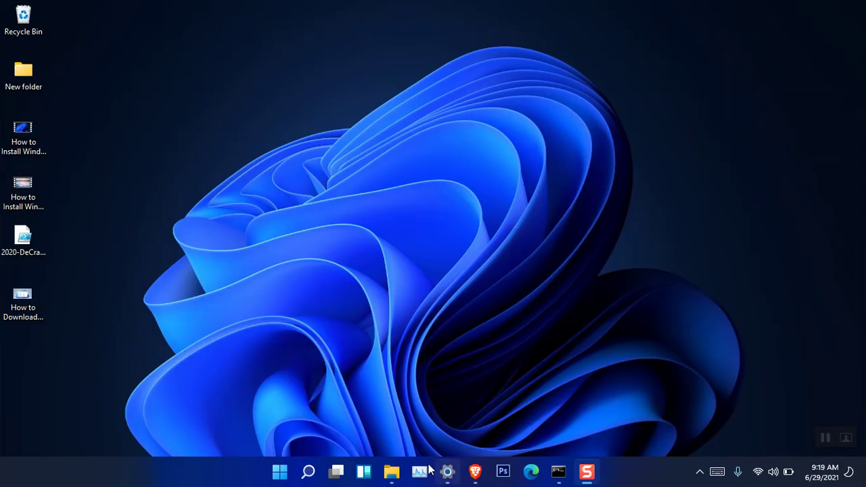
Open the Software Download bookmark in a new Brave tab and close the duplicate and blank tabs.
click(475, 472)
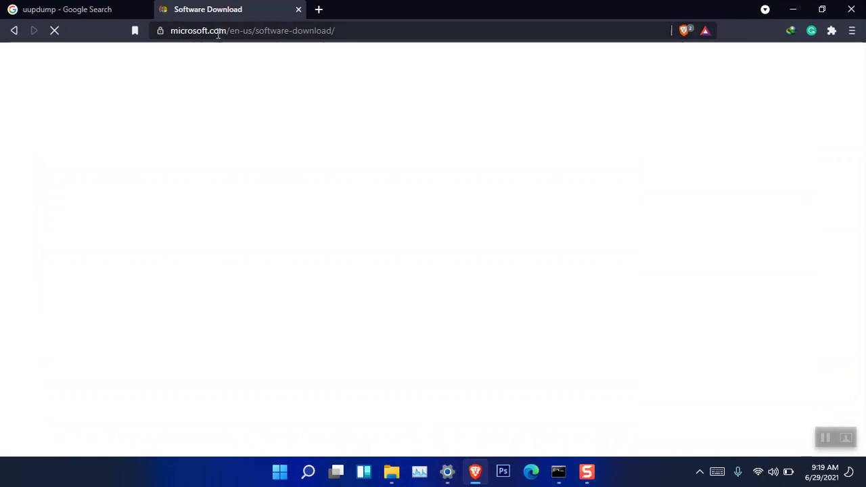
click(320, 10)
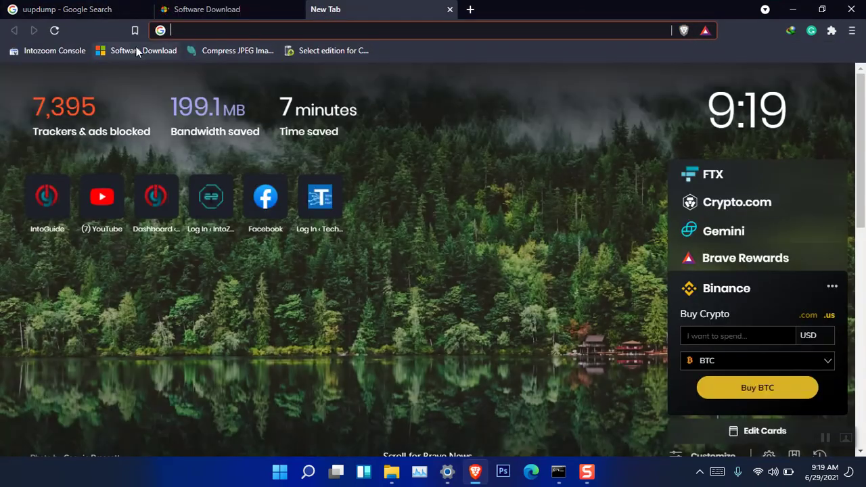
right_click(136, 50)
click(187, 61)
click(494, 9)
click(409, 11)
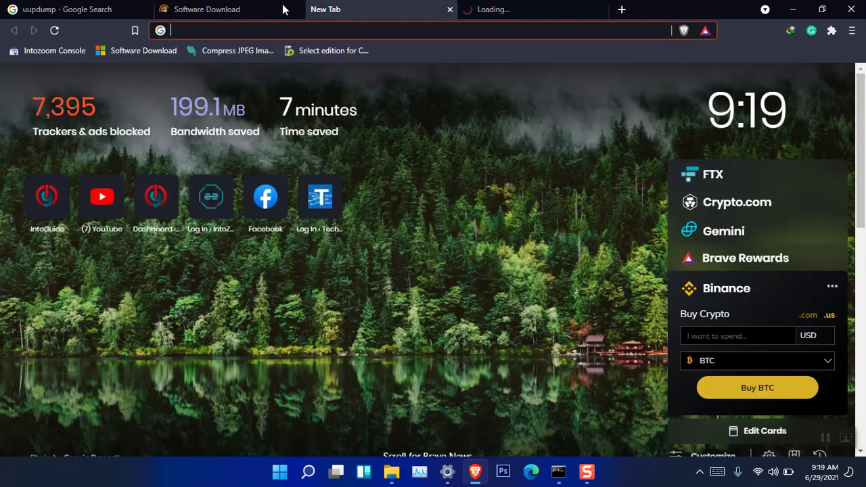
click(255, 9)
click(55, 31)
click(298, 10)
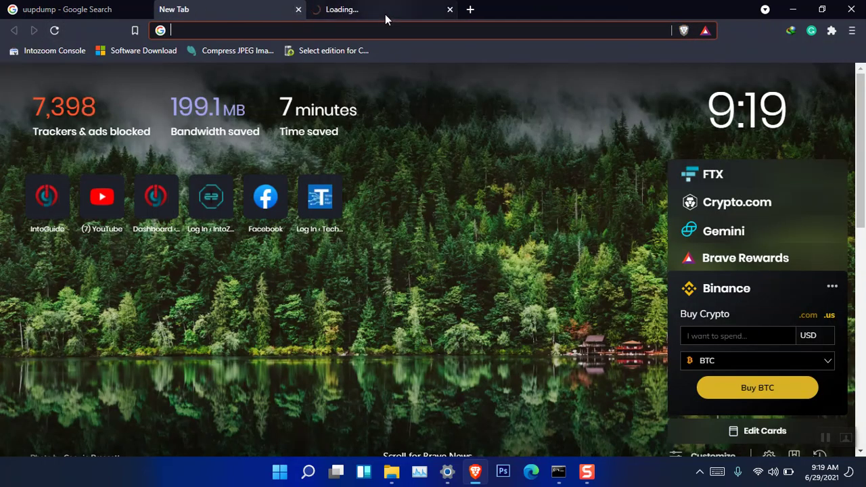
click(385, 14)
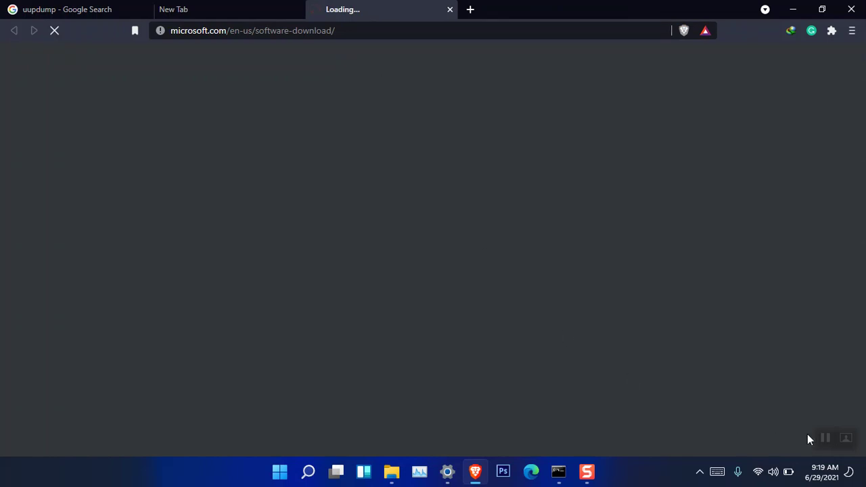
click(299, 9)
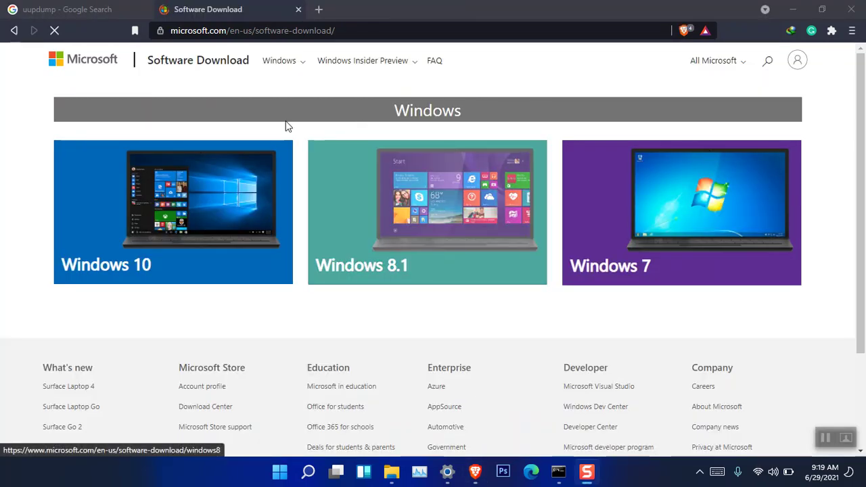
Go to the Windows 10 Insider Preview downloads page through the site's Windows Insider Preview menu.
drag(253, 30, 342, 32)
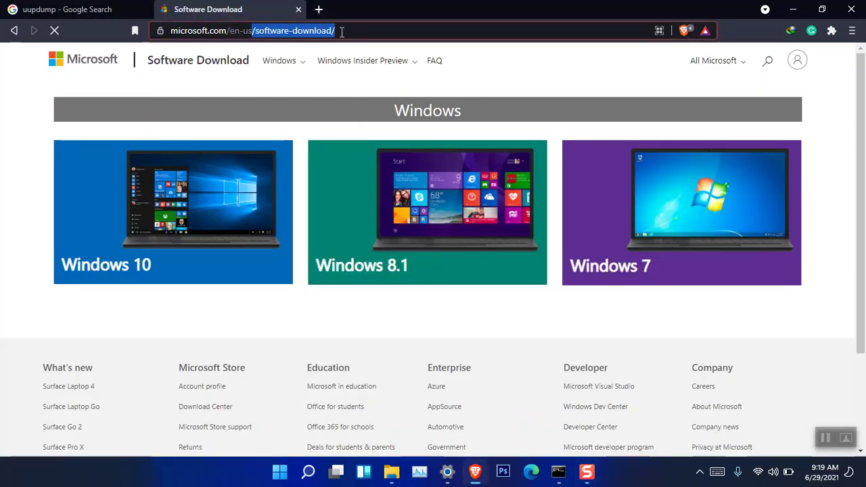
click(306, 64)
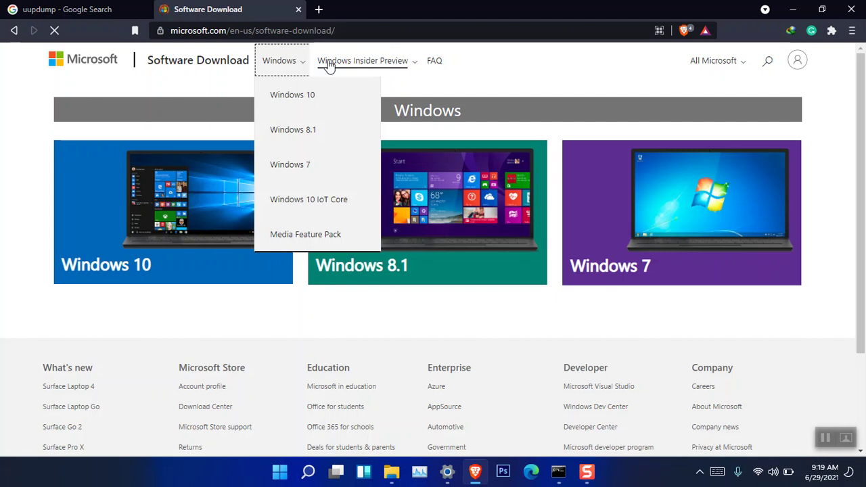
click(417, 68)
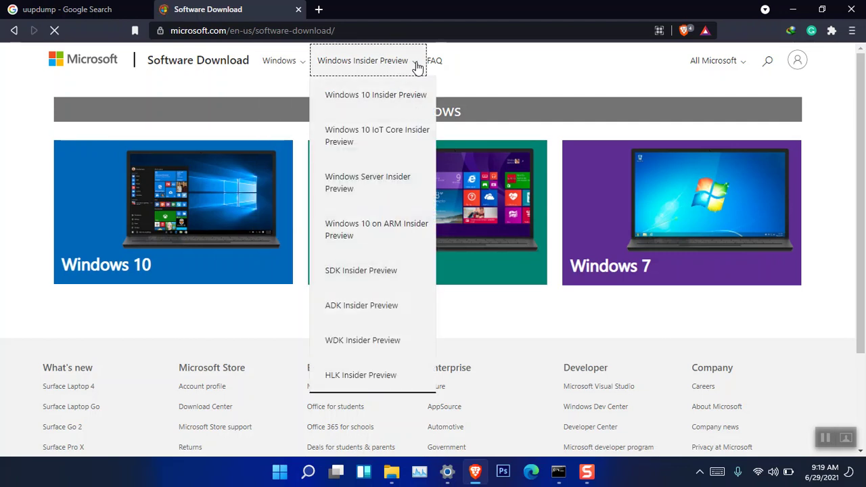
click(383, 94)
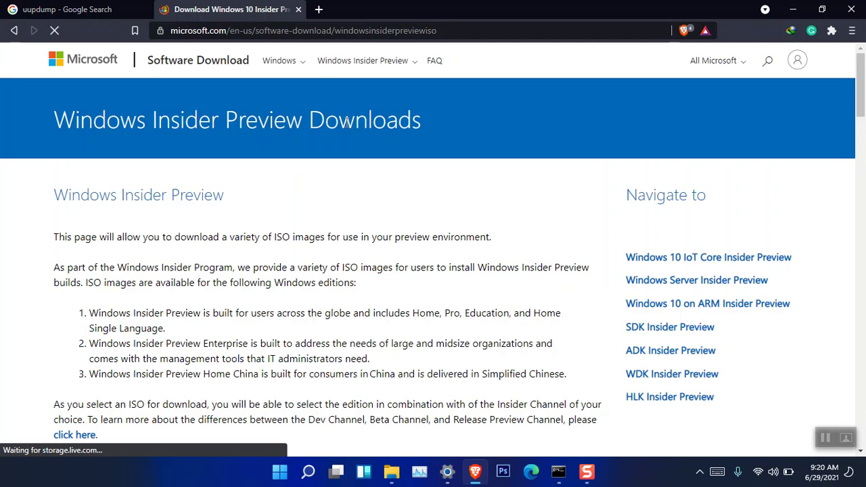
Select the Windows 10 Insider Preview (Dev Channel) - Build 21354 edition and confirm it.
scroll(245, 254, down, 15)
scroll(245, 254, down, 4)
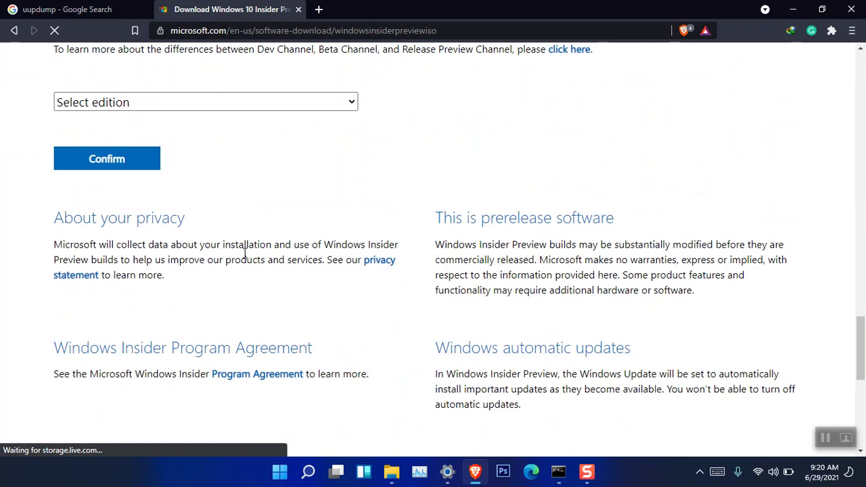
scroll(245, 256, up, 2)
click(215, 229)
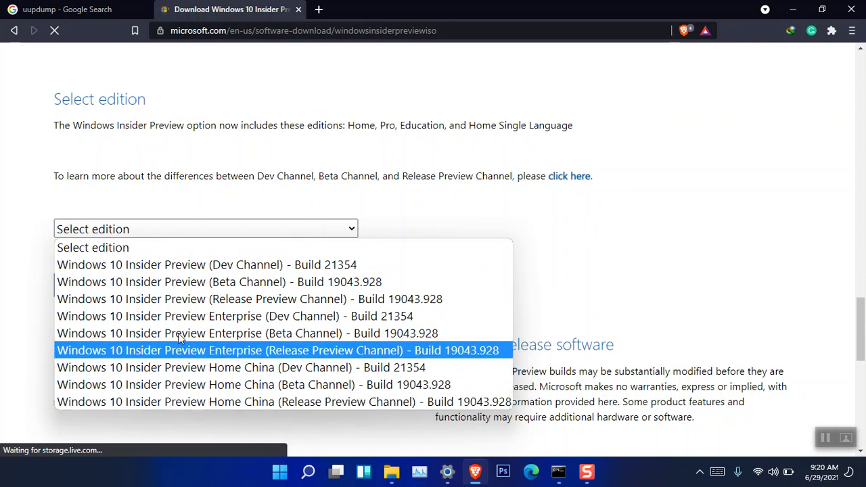
click(227, 265)
click(142, 290)
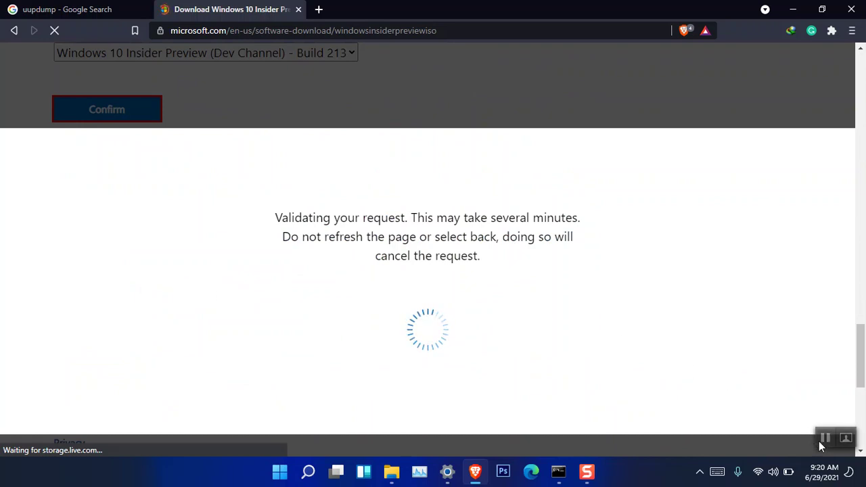
Choose English (United Kingdom) as product language and confirm to get 32-bit and 64-bit links.
scroll(419, 339, up, 2)
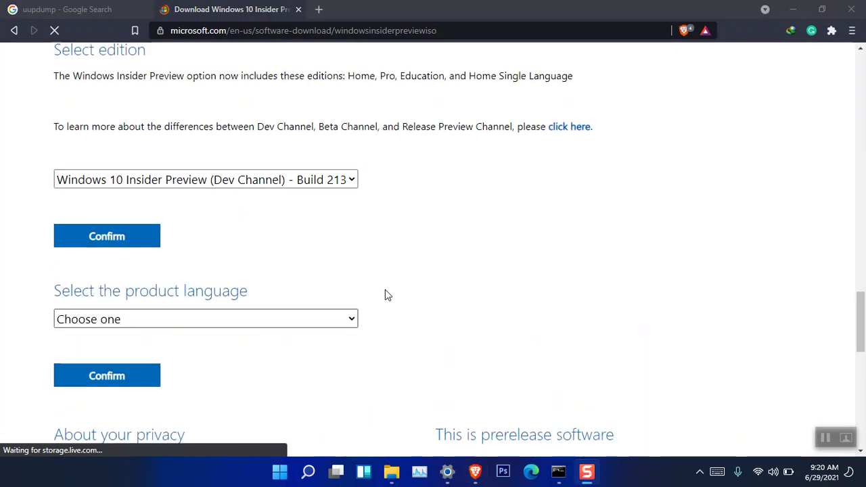
click(190, 319)
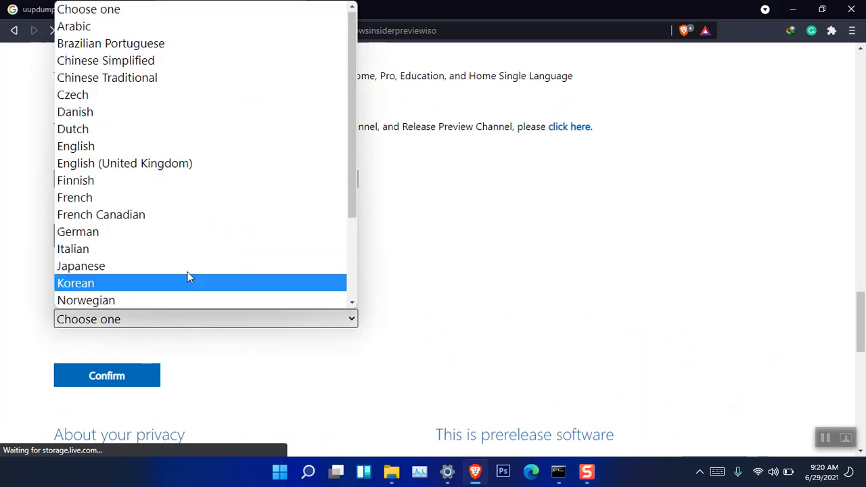
click(190, 164)
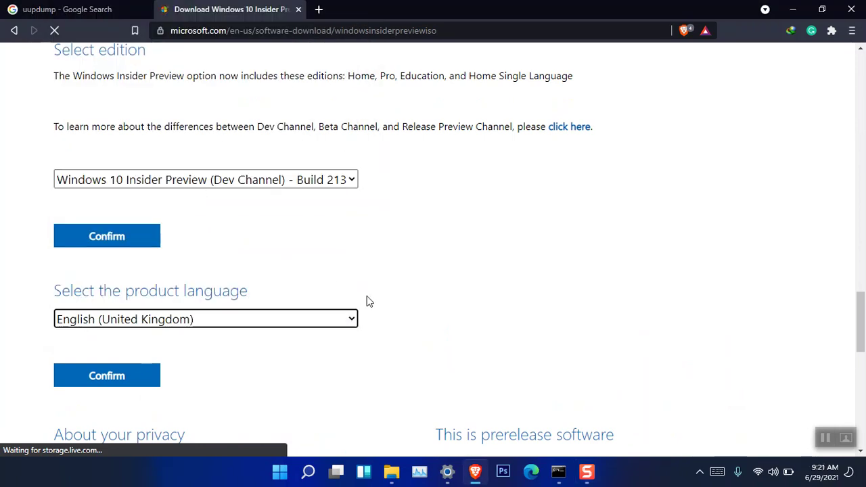
scroll(368, 299, down, 3)
scroll(203, 300, up, 2)
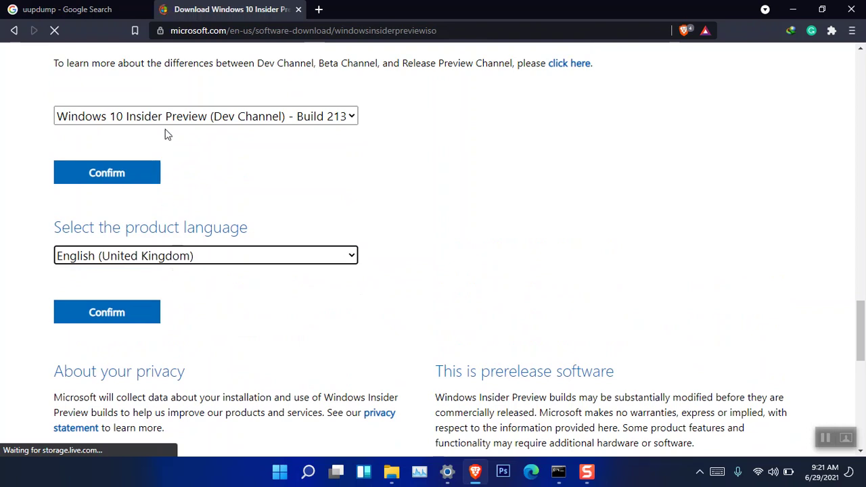
scroll(132, 304, down, 3)
click(125, 130)
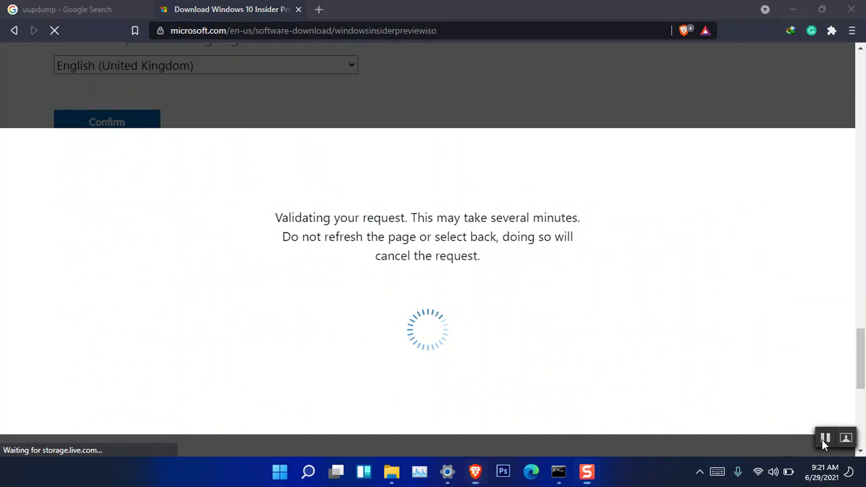
scroll(503, 224, up, 2)
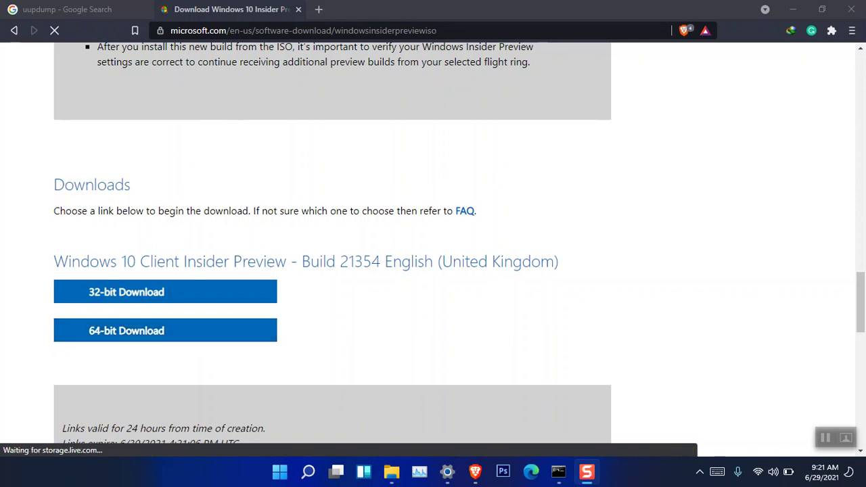
Close the Microsoft tab, open the UUP dump search result in a new tab, and check the download window.
click(298, 10)
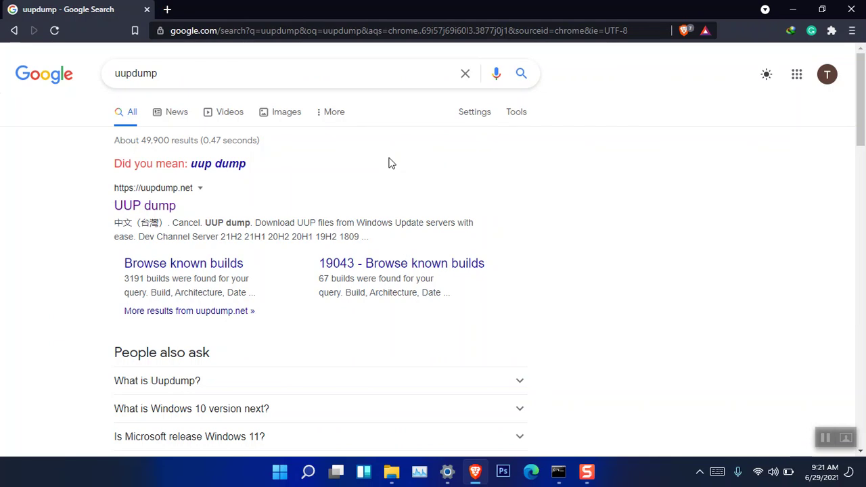
right_click(169, 207)
click(192, 212)
click(193, 10)
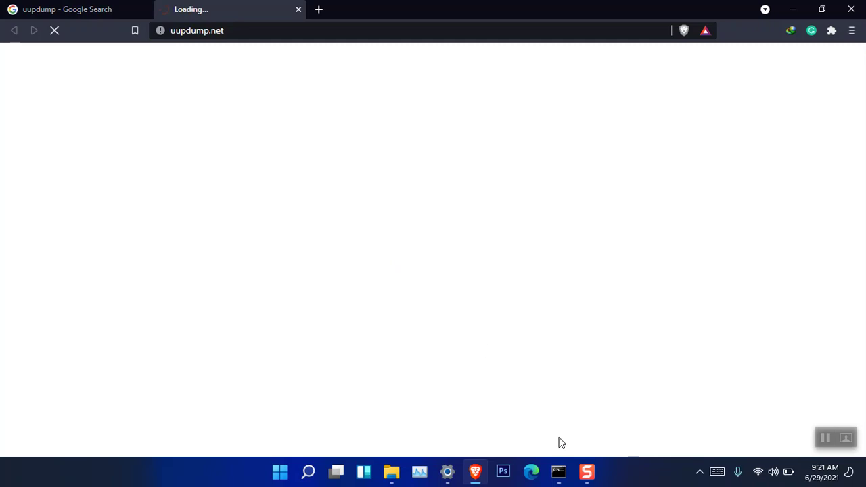
click(559, 473)
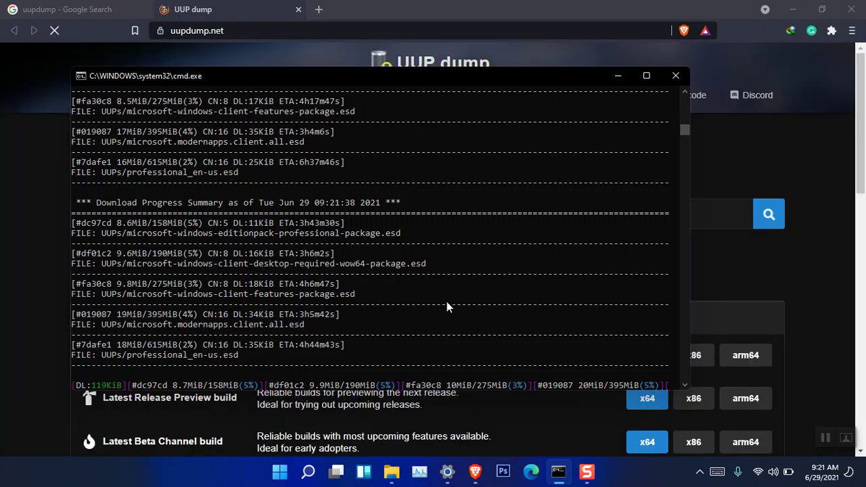
Scroll UUP dump to Recently added builds, showing Windows 11 10.0.22000.51 entries.
click(234, 11)
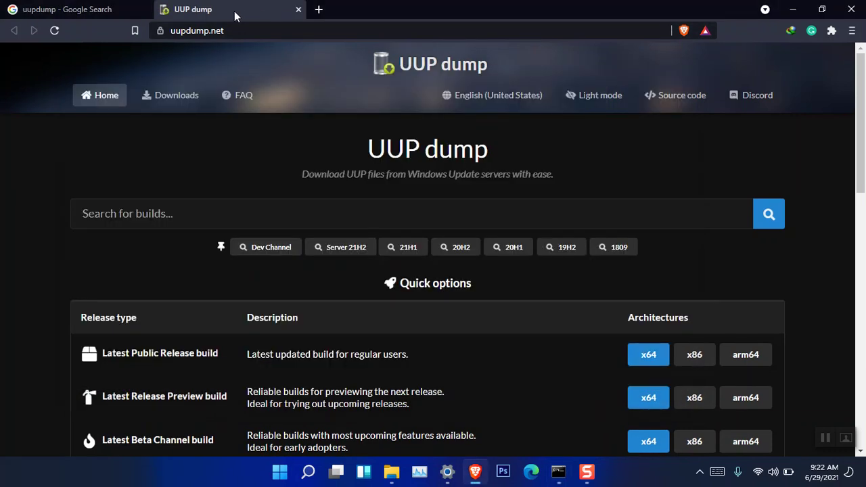
scroll(293, 64, down, 2)
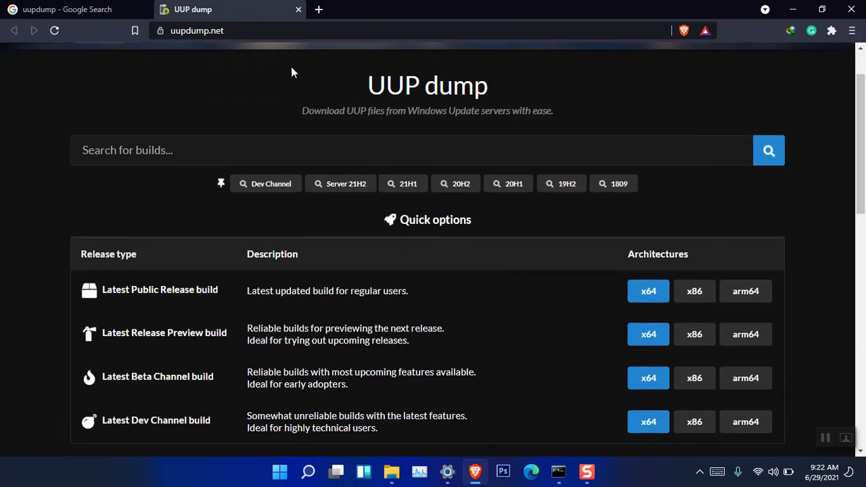
scroll(294, 110, down, 5)
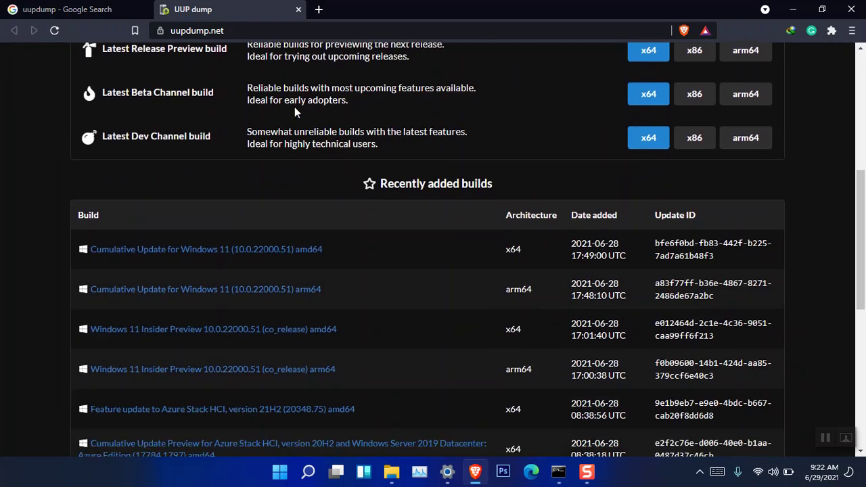